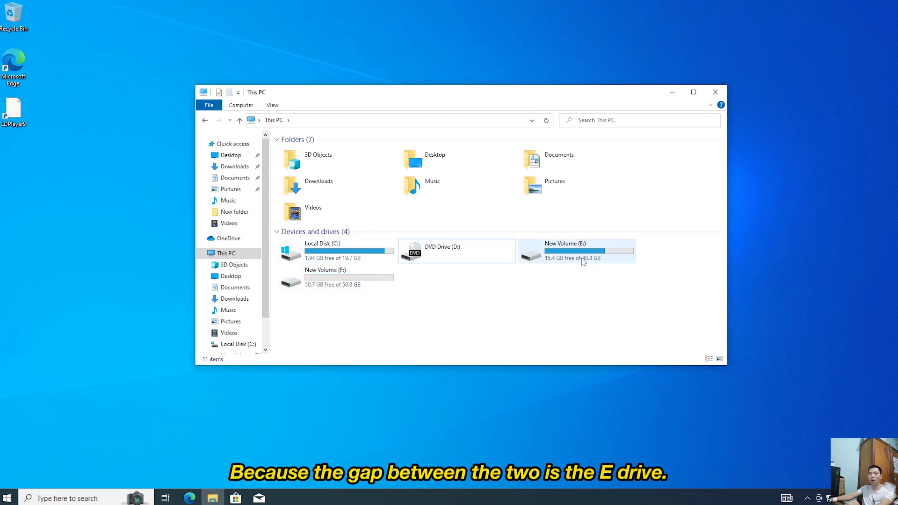
Step: Open Disk Management in the Computer Management console for This PC and maximize the window
right_click(232, 255)
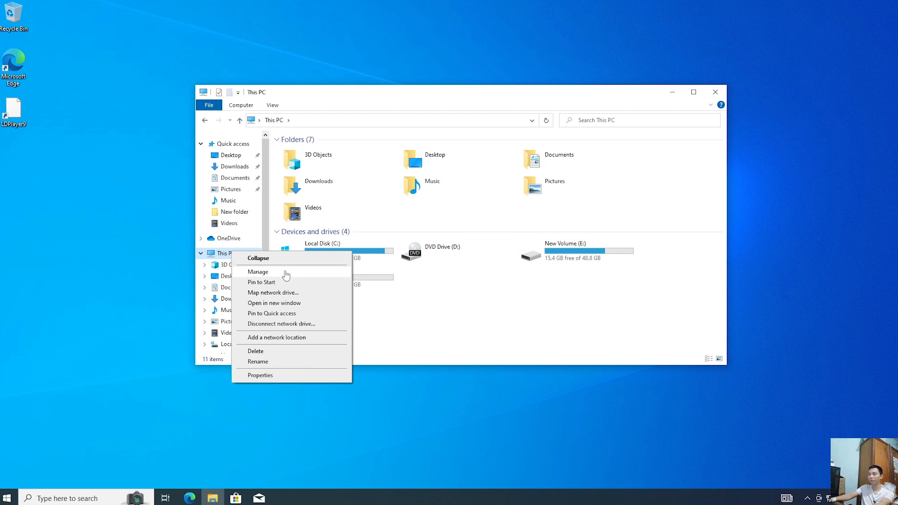
click(258, 271)
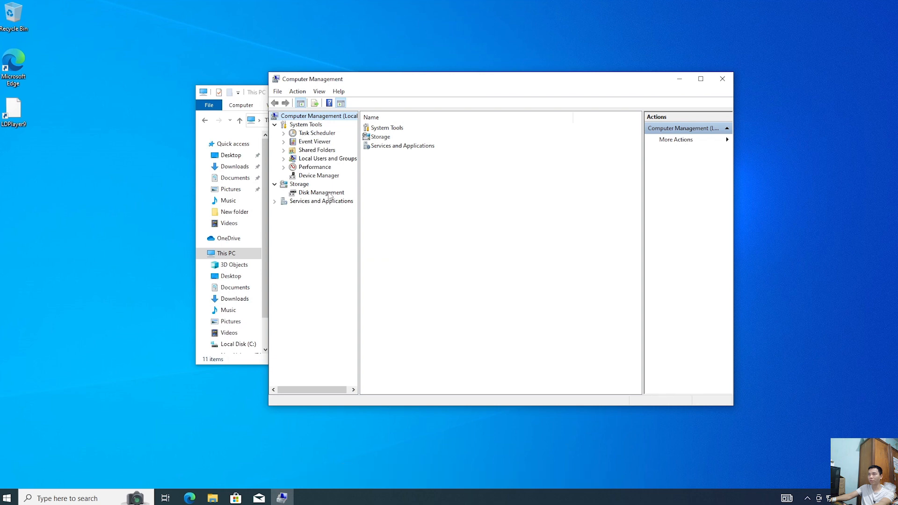
click(327, 194)
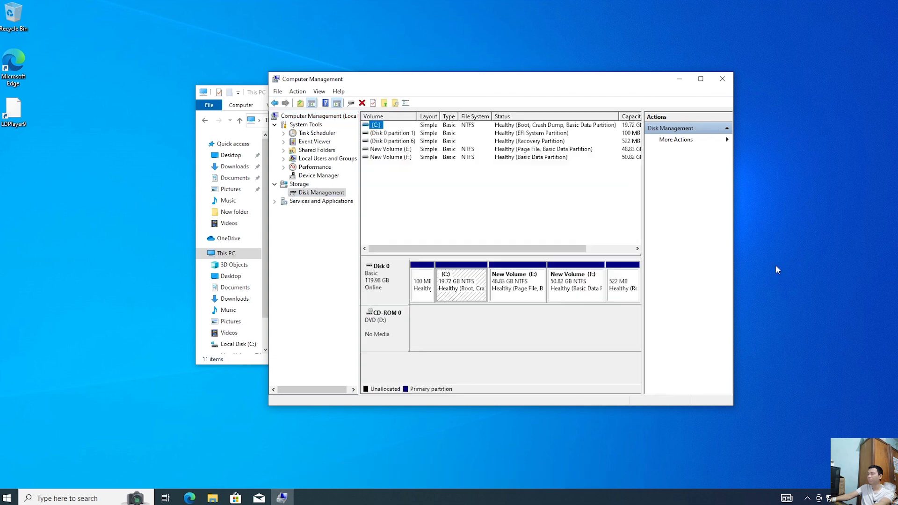
click(701, 80)
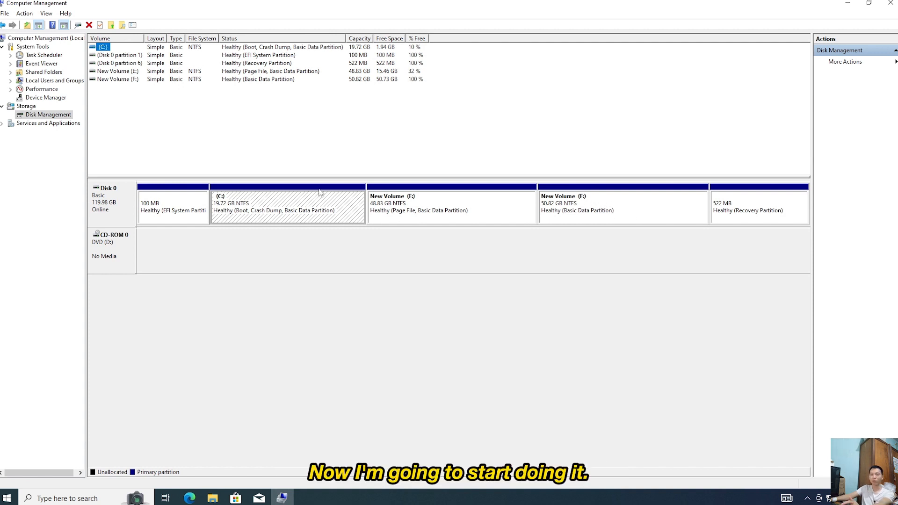
Step: Shrink volume E: by 15582 MB
right_click(428, 204)
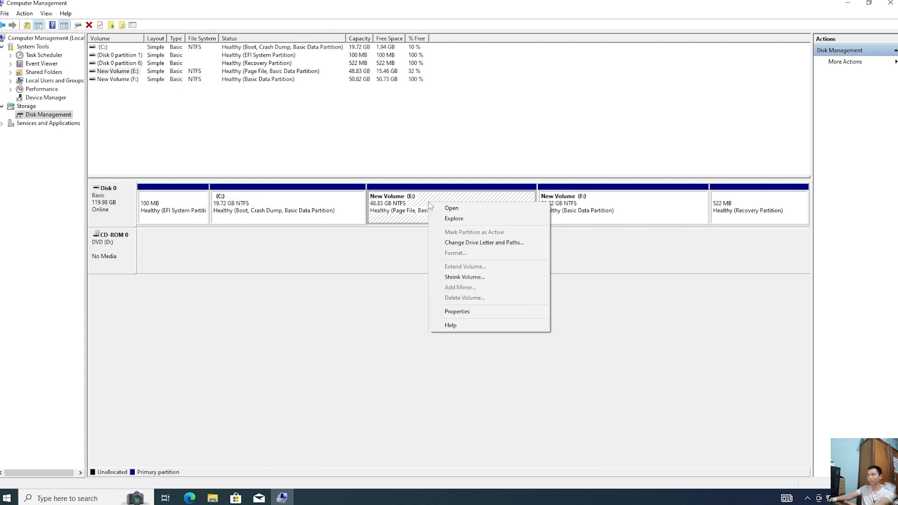
click(486, 279)
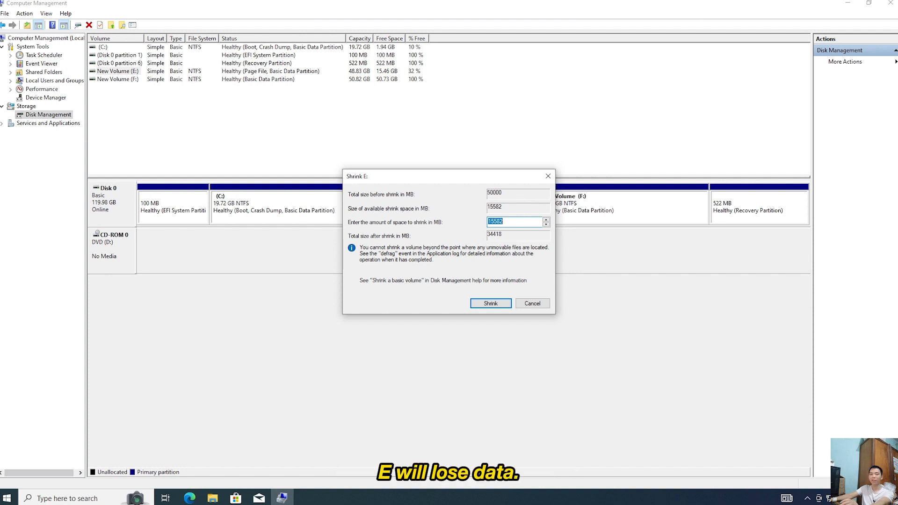
click(489, 304)
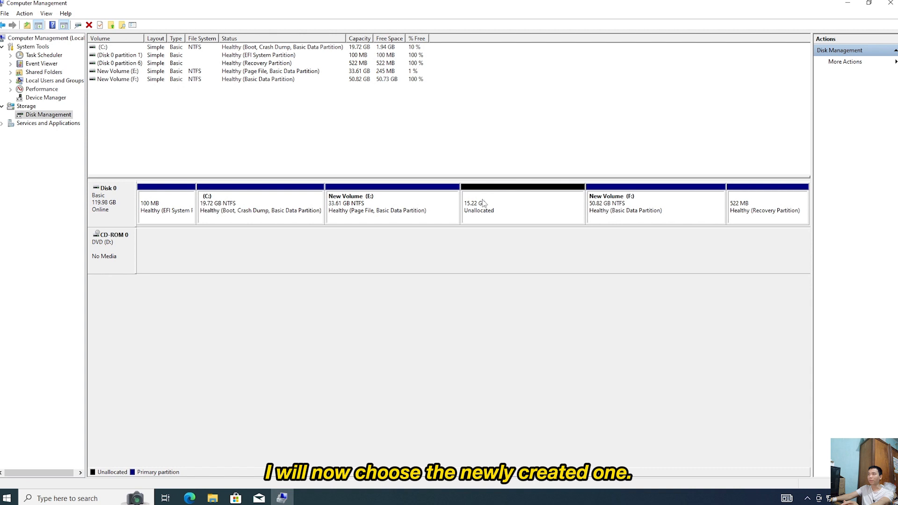
Step: Create a full-size simple volume in the unallocated space with drive letter G, quick-formatted as NTFS and labelled New Volume
click(521, 201)
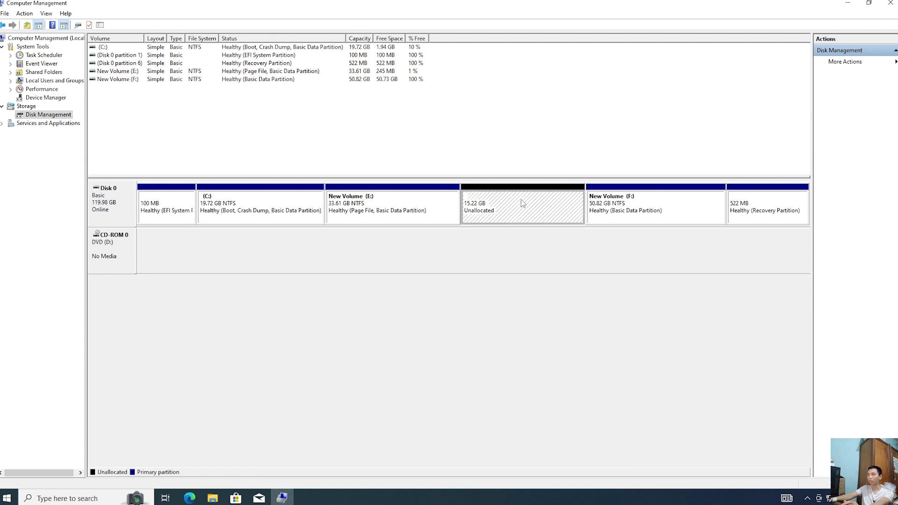
right_click(523, 203)
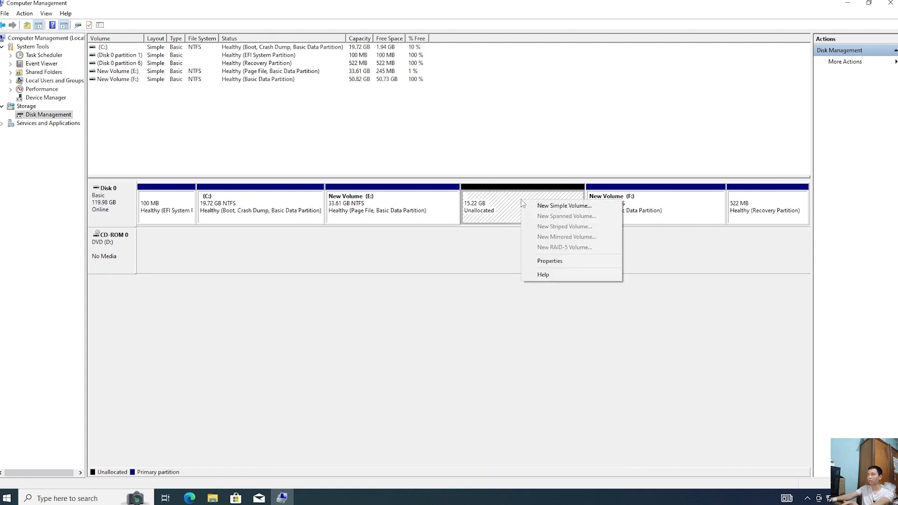
click(587, 207)
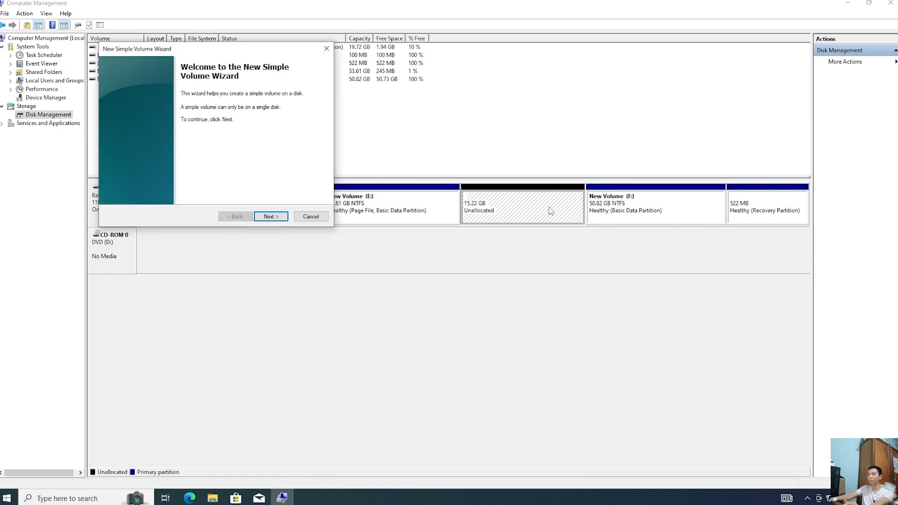
click(273, 217)
click(275, 219)
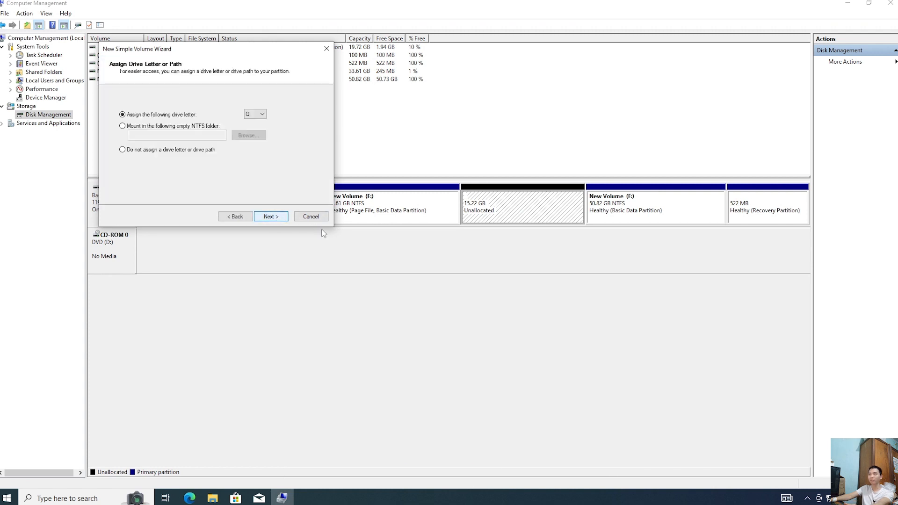
click(275, 218)
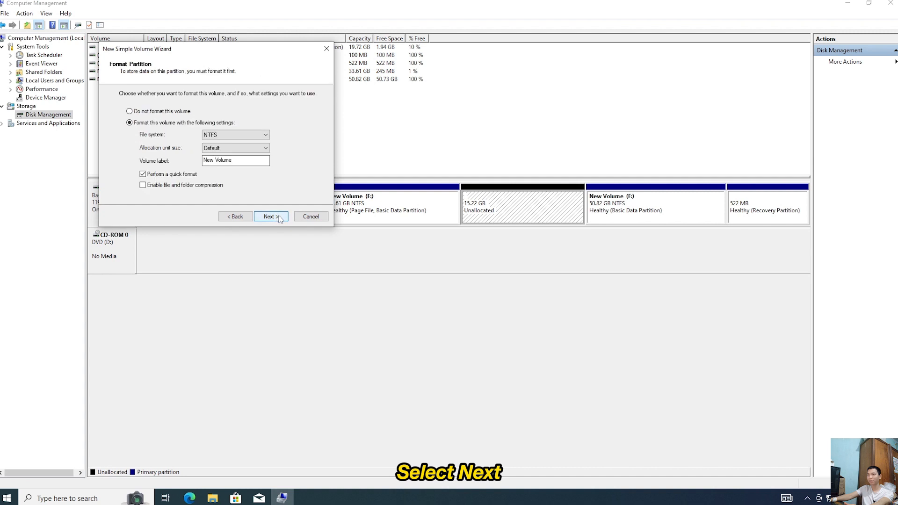
click(273, 218)
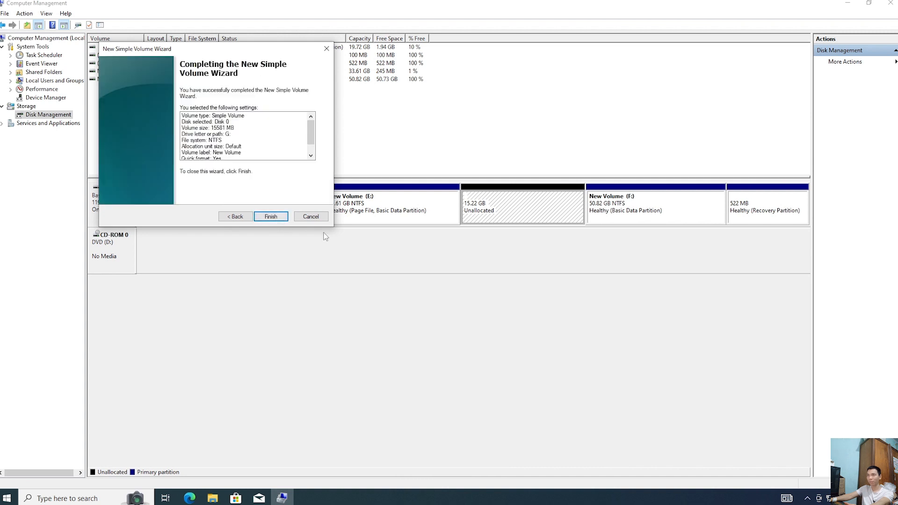
click(272, 217)
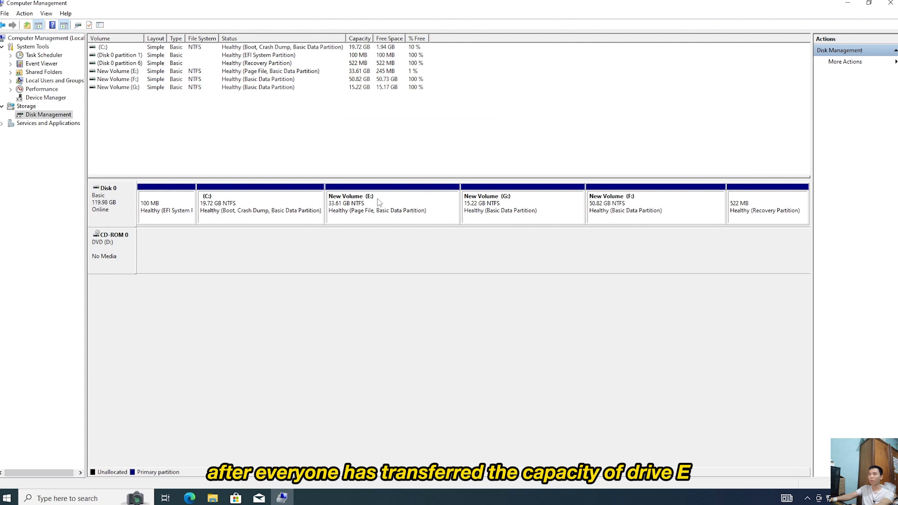
Step: Compare volumes E: and G: and check which volume operations are available for E:
click(379, 202)
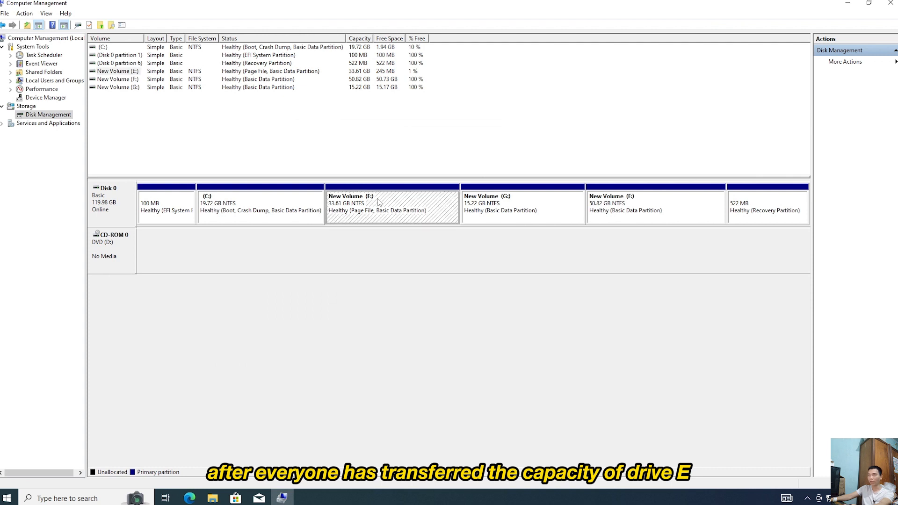
click(522, 206)
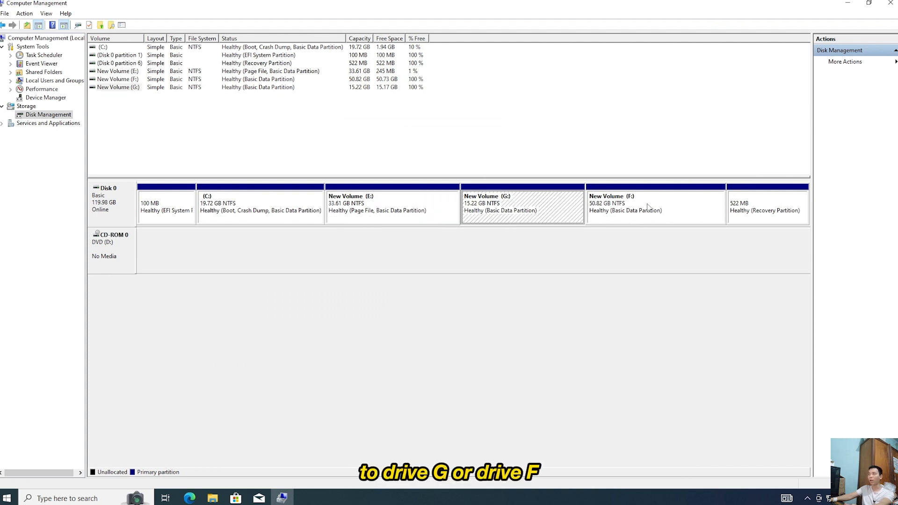
right_click(370, 201)
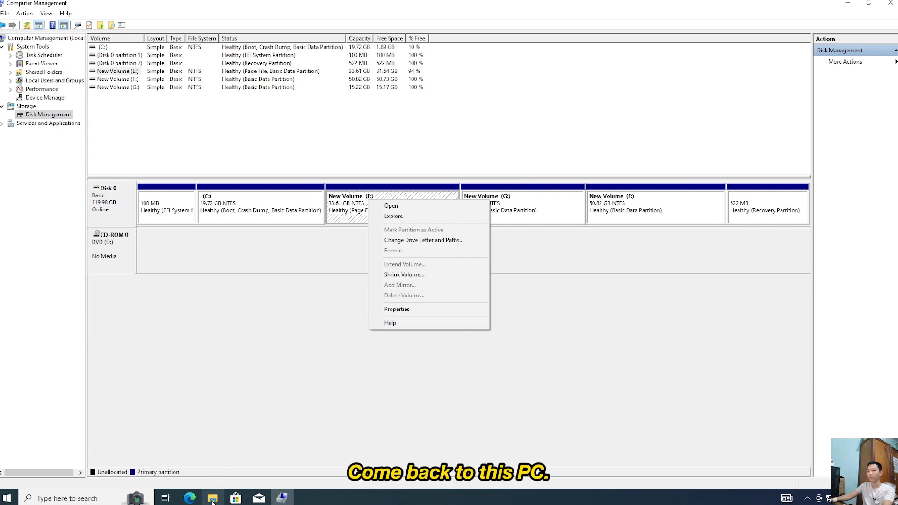
Step: Switch to File Explorer and open the Virtual Memory settings through the advanced system properties of This PC
mouse_move(212, 502)
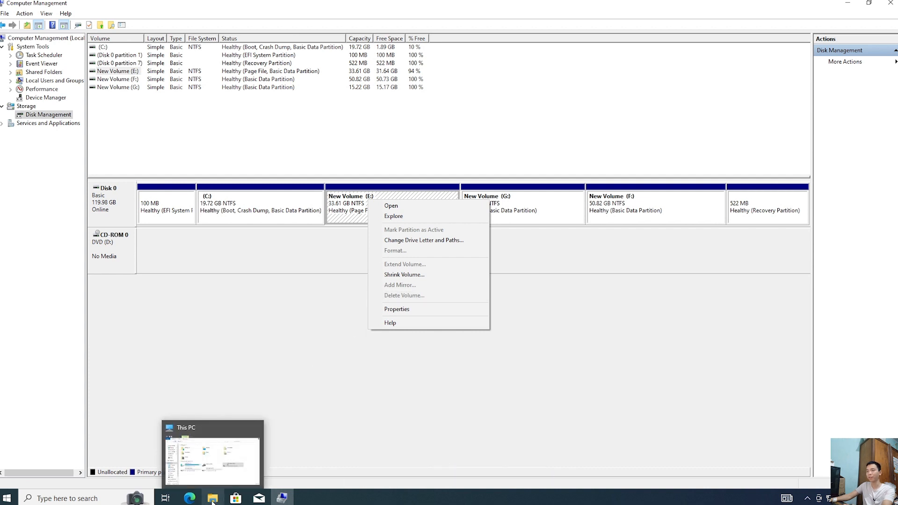
click(212, 502)
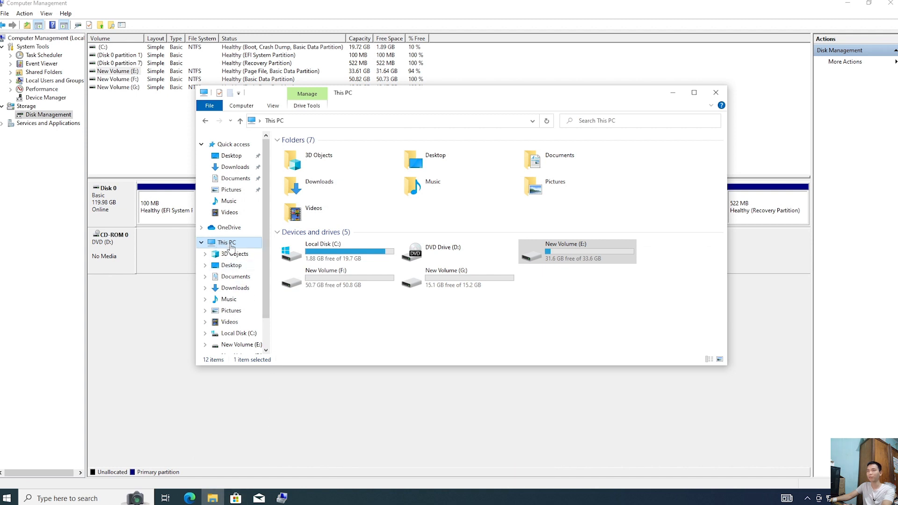
right_click(231, 247)
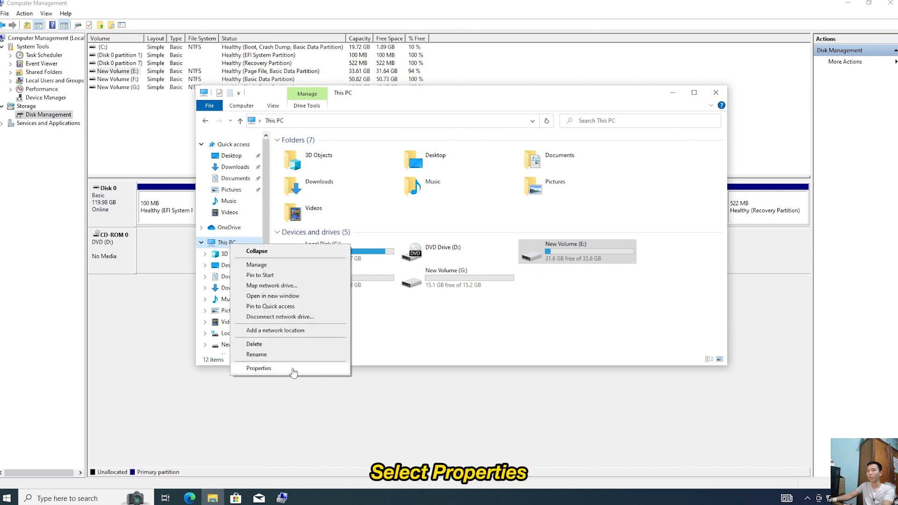
click(258, 368)
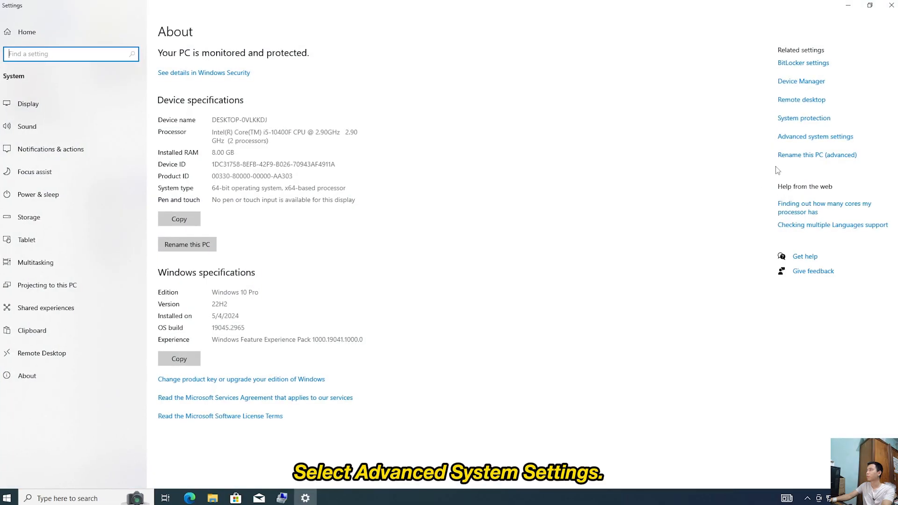
click(812, 137)
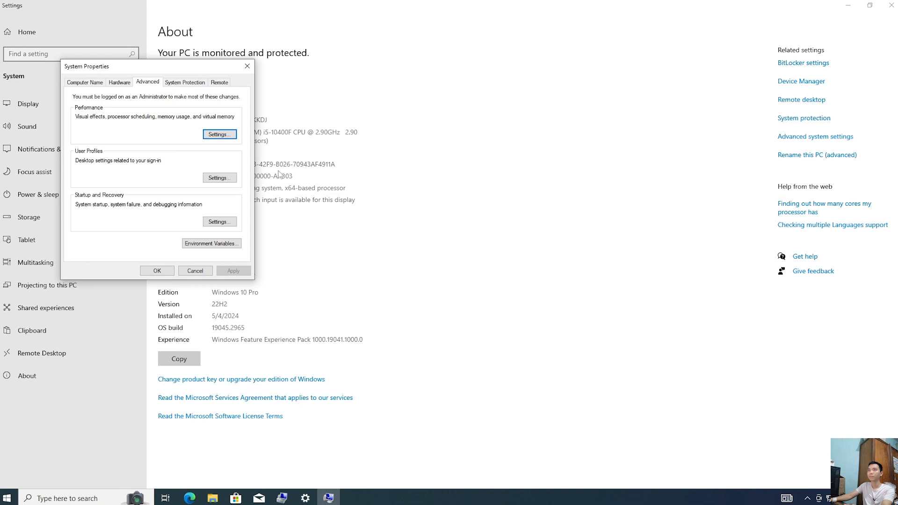
click(220, 135)
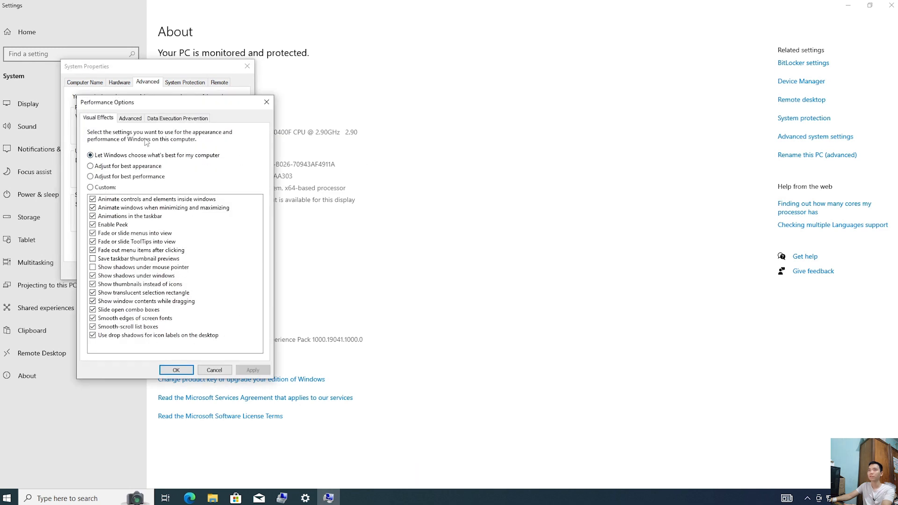
click(131, 119)
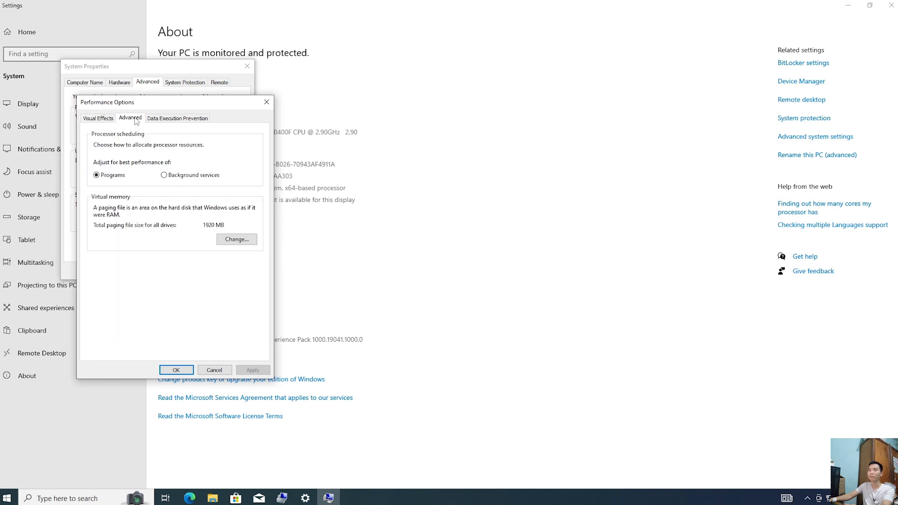
click(243, 240)
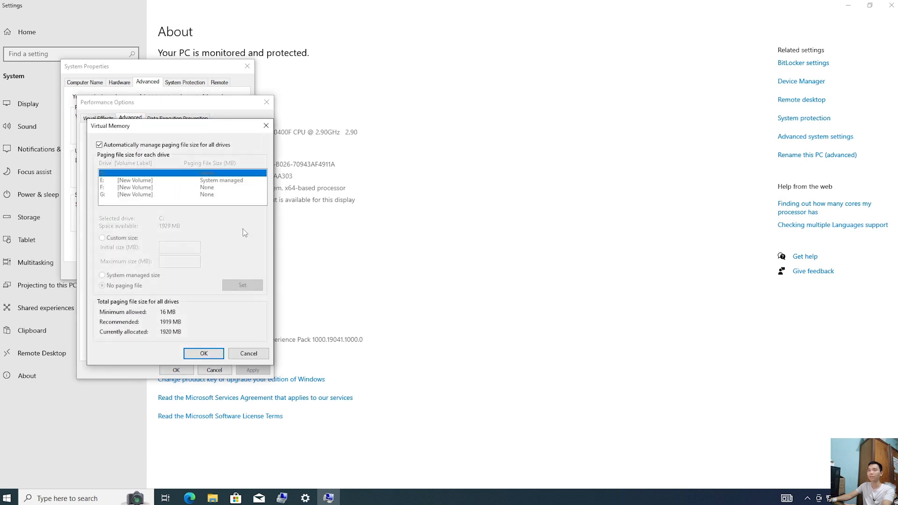
Step: Disable automatic paging file management for all drives and set drive E: to no paging file
click(99, 145)
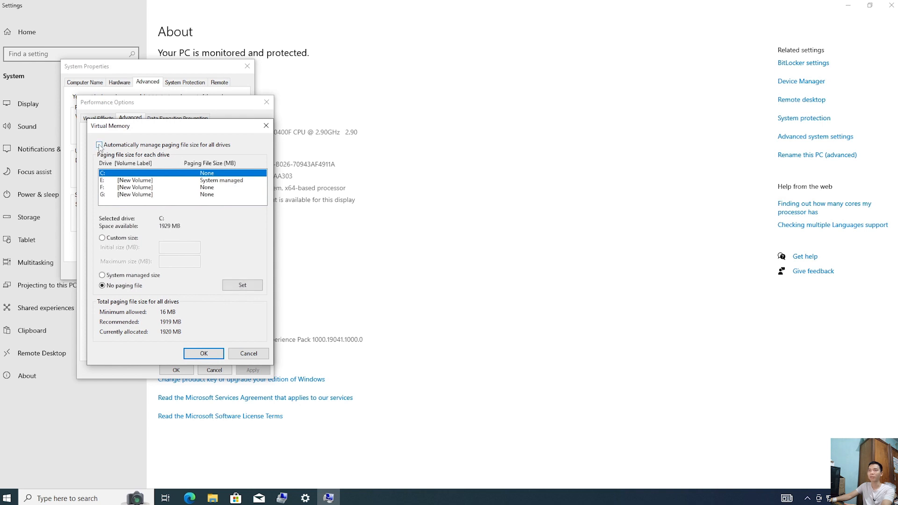
click(135, 181)
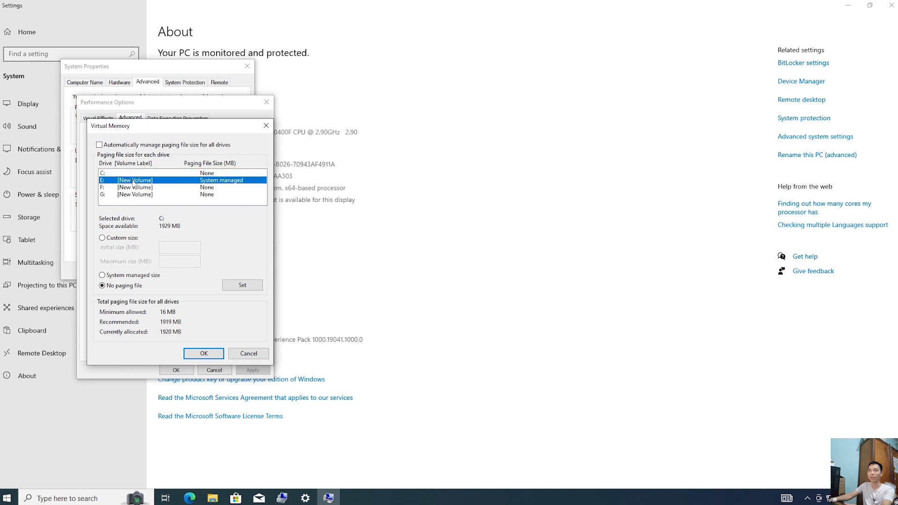
click(116, 286)
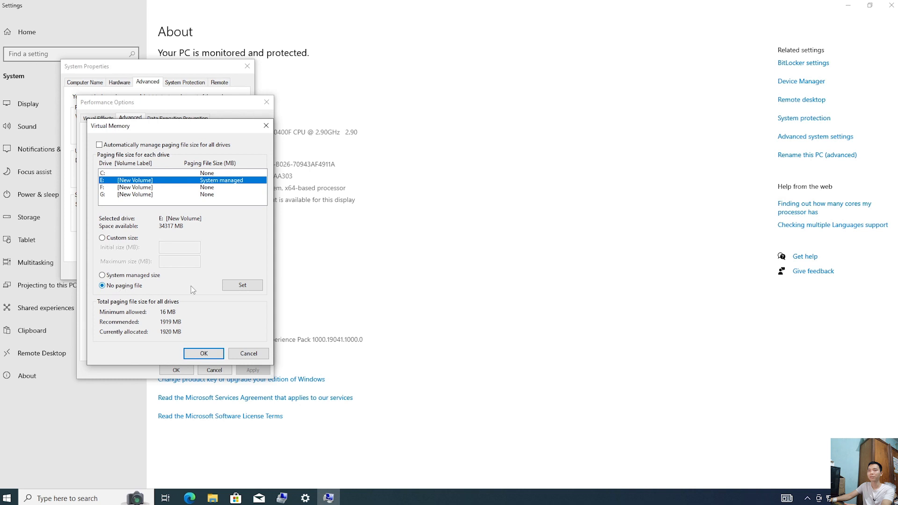
click(242, 286)
Step: Set drive C: to a system managed paging file size and confirm the virtual memory, performance and system property changes
click(123, 174)
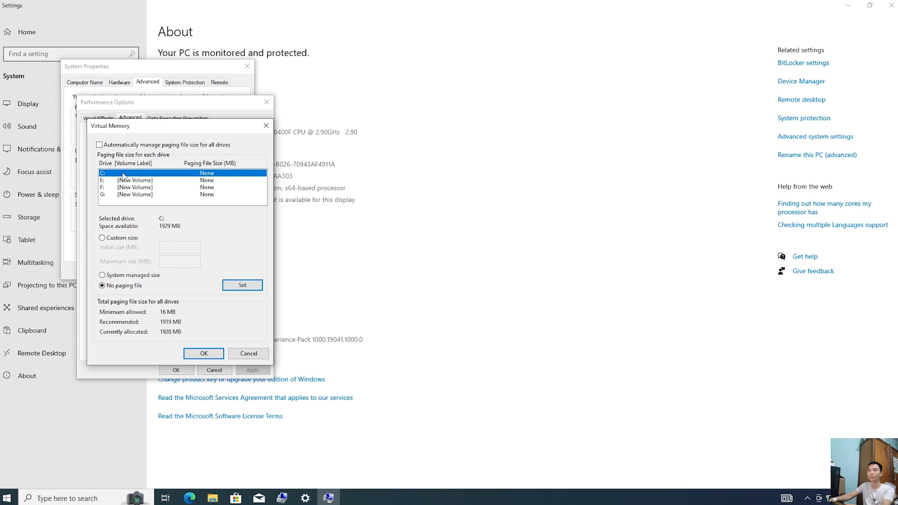
click(109, 276)
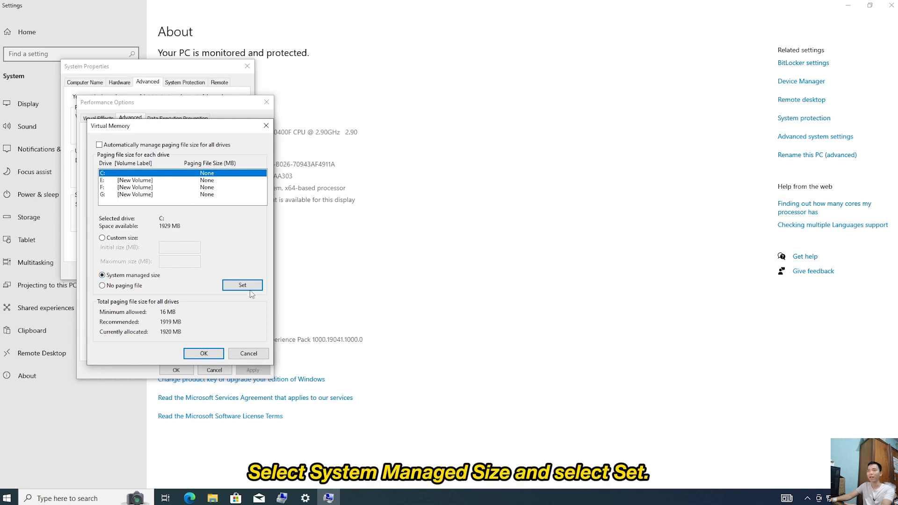
click(250, 287)
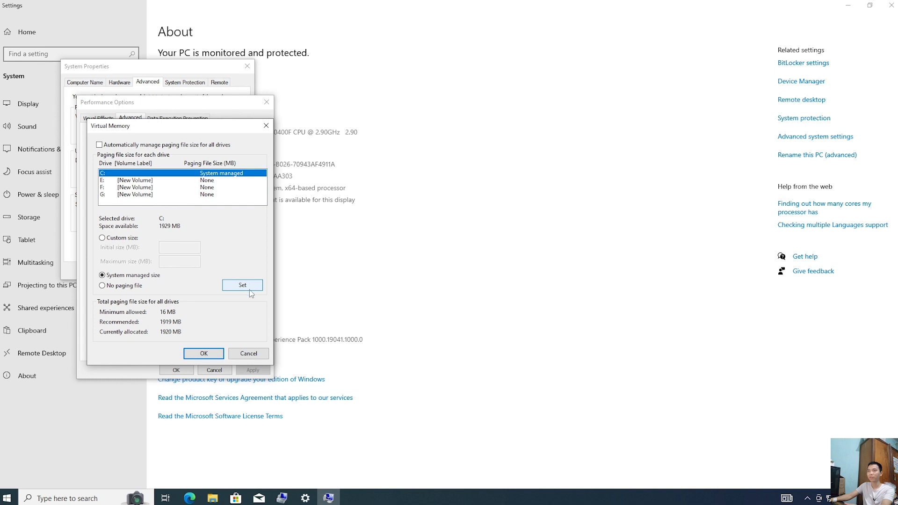
click(205, 353)
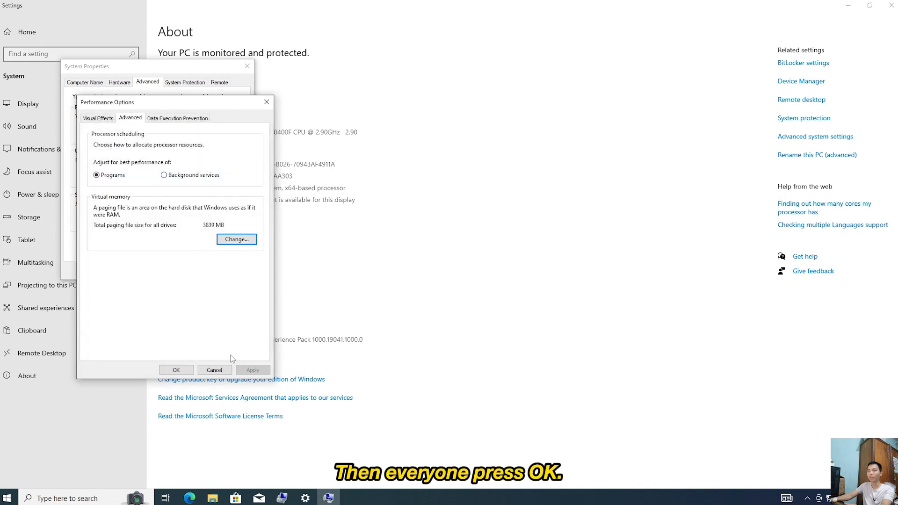
click(176, 370)
click(163, 273)
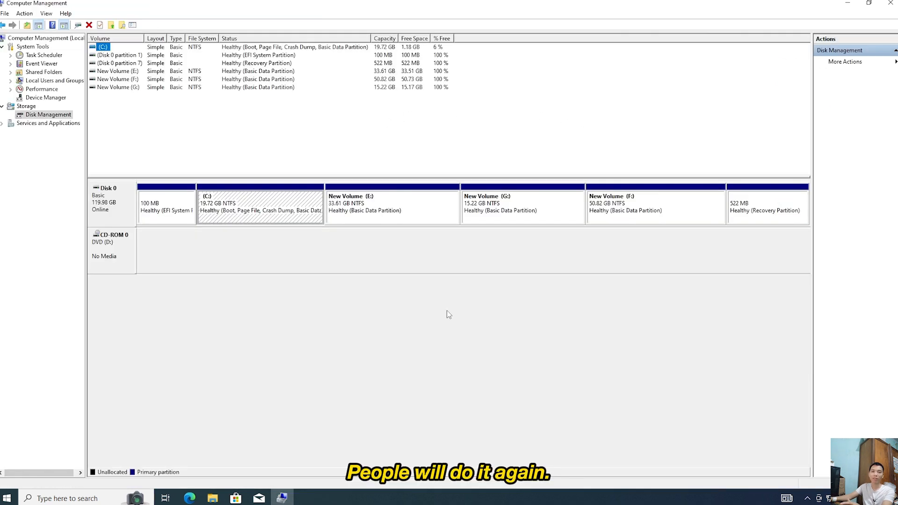
Step: Delete volume E: next to drive C: on Disk 0 and accept erasing all its data
right_click(379, 208)
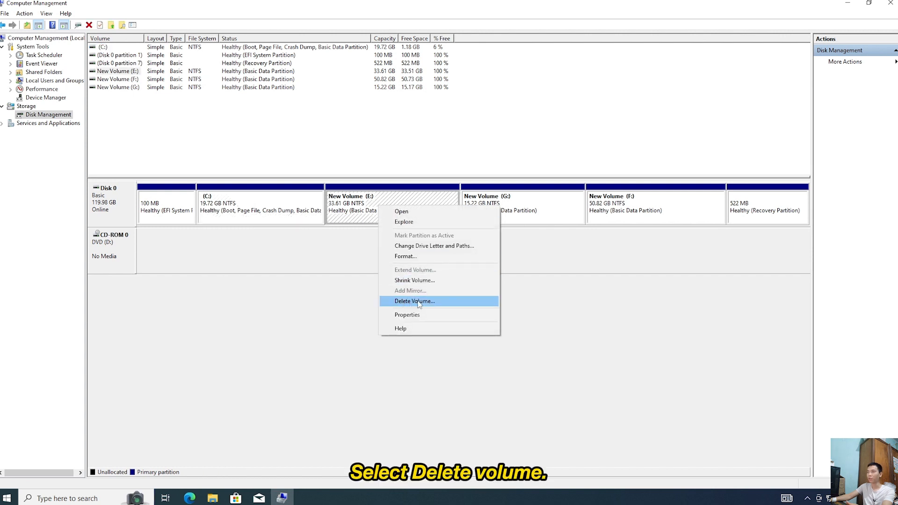
click(451, 304)
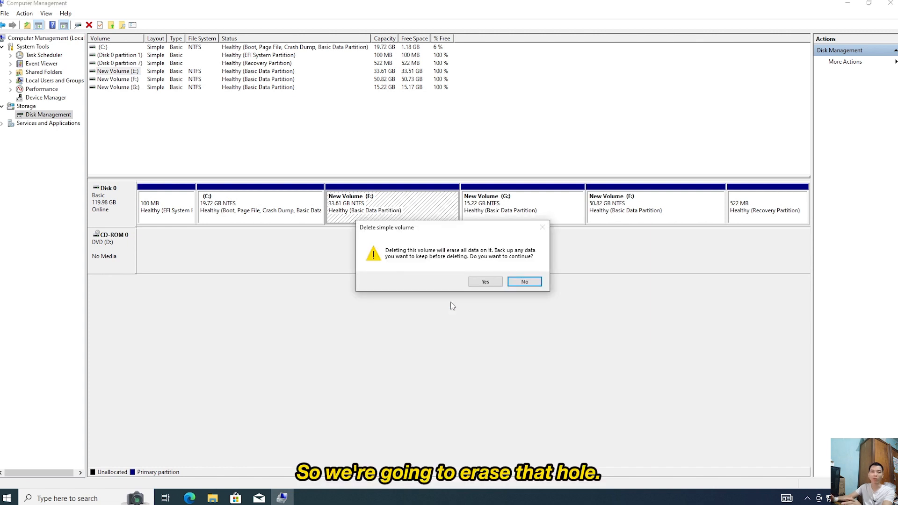
click(485, 282)
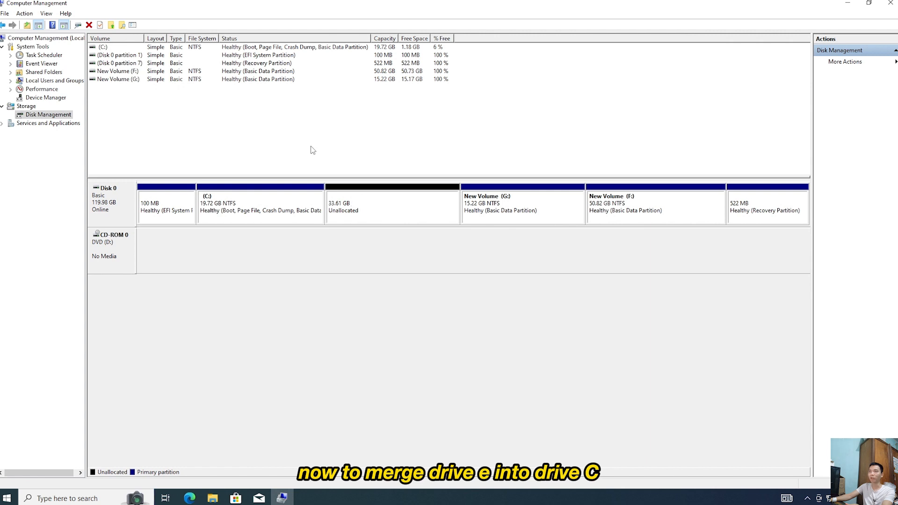
Step: Extend volume C: with all 34417 MB of the adjacent unallocated space on Disk 0
right_click(218, 202)
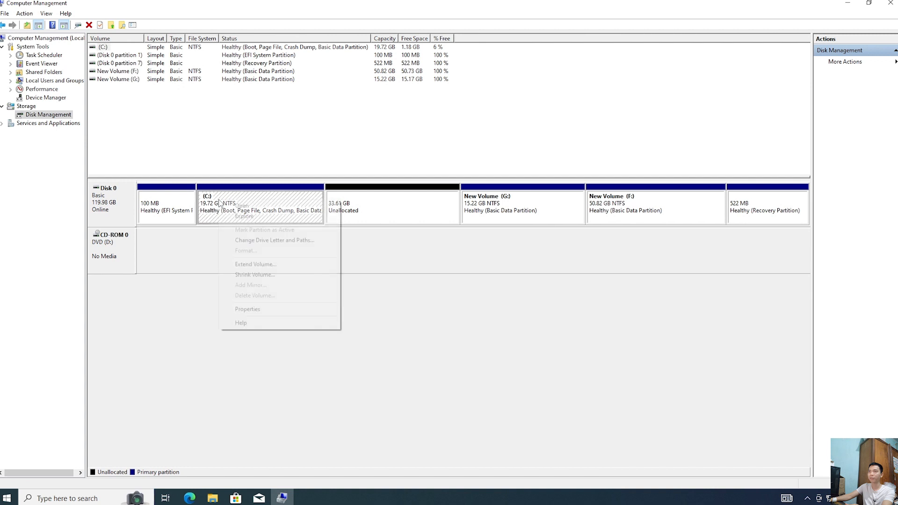
click(269, 265)
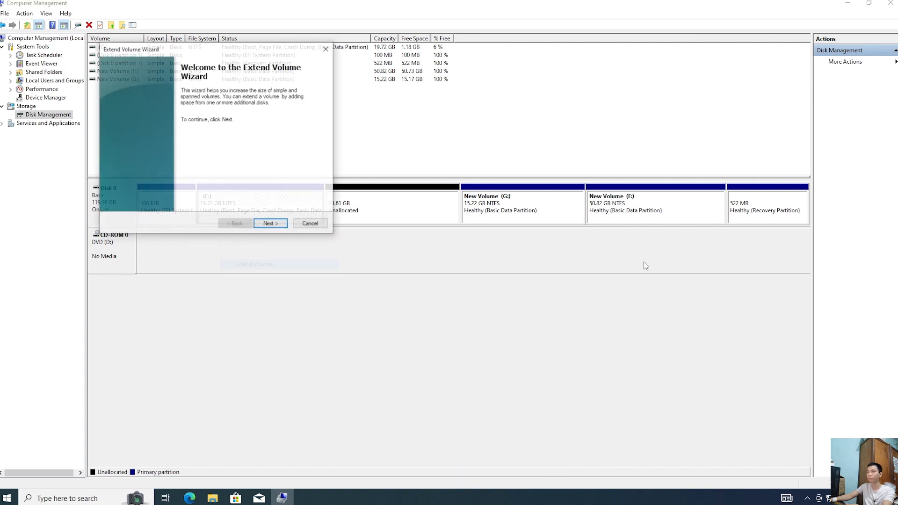
click(483, 341)
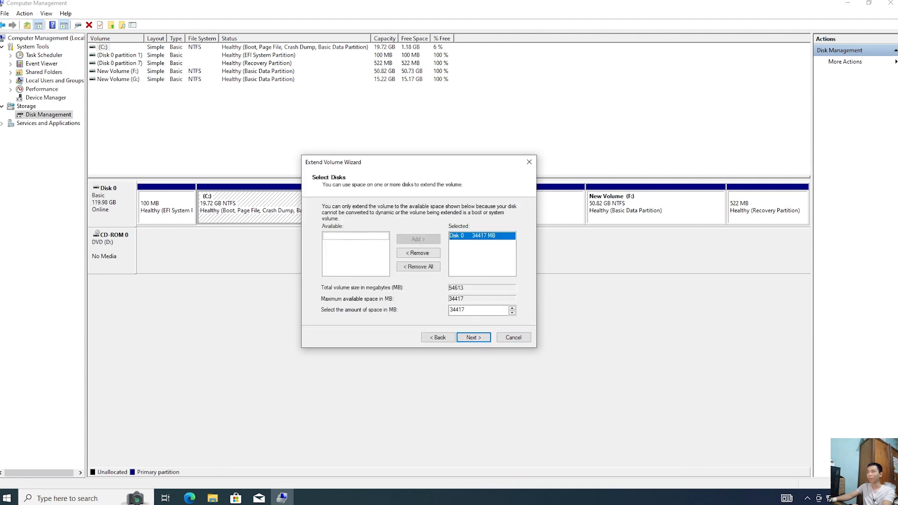
click(478, 343)
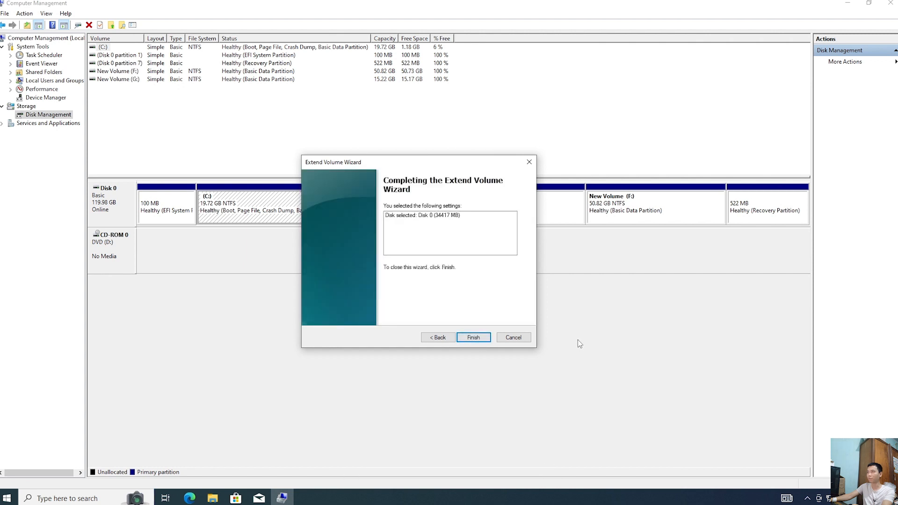
click(484, 338)
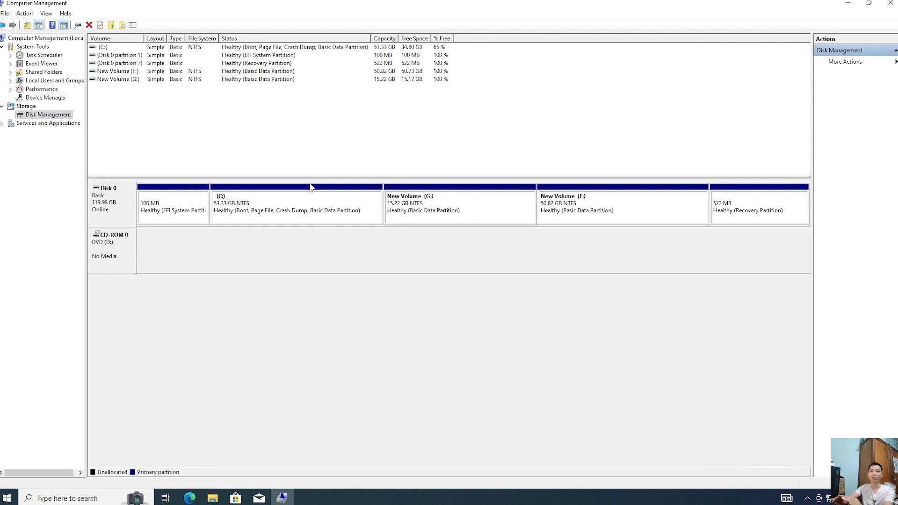
Step: Check the volume operations available for G: and switch to File Explorer to check the capacity and free space of drive C:
right_click(436, 208)
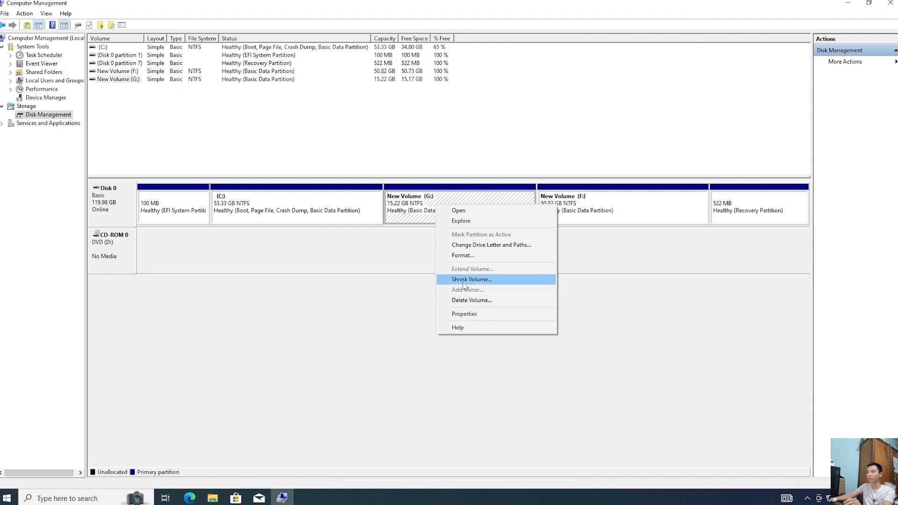
click(378, 307)
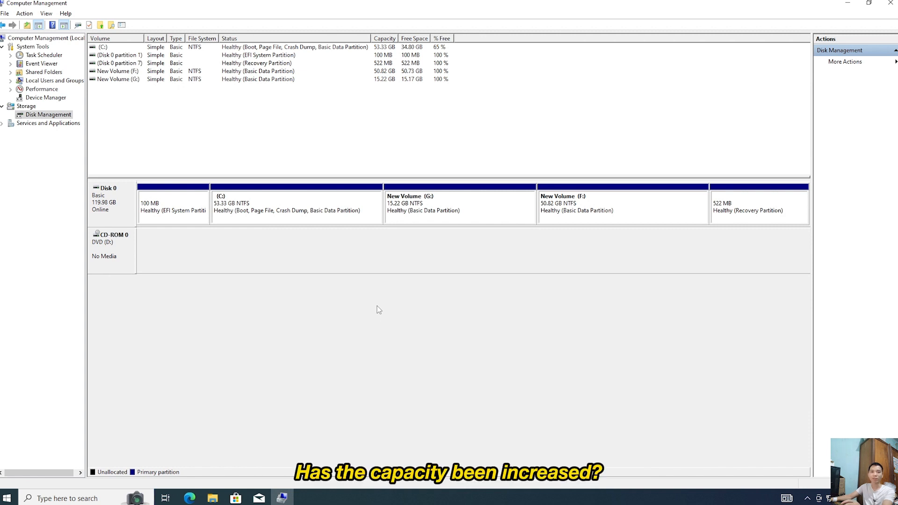
click(212, 497)
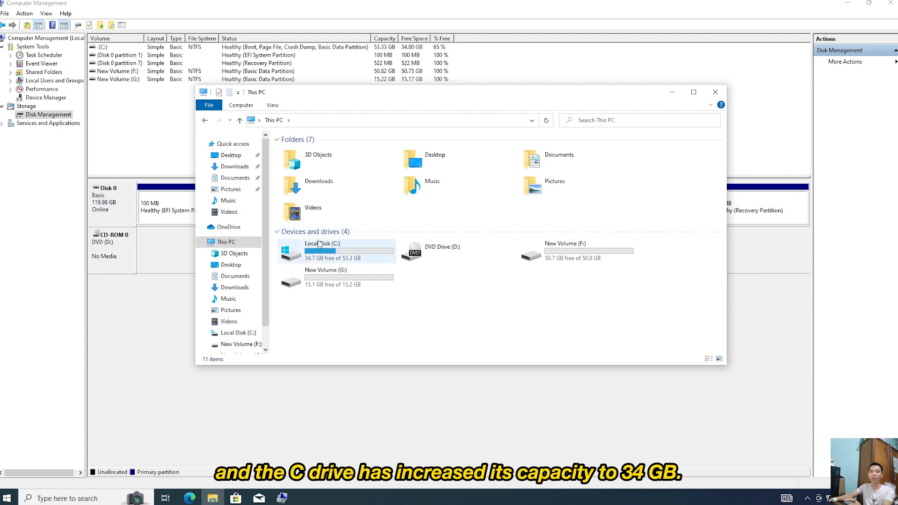
mouse_move(318, 259)
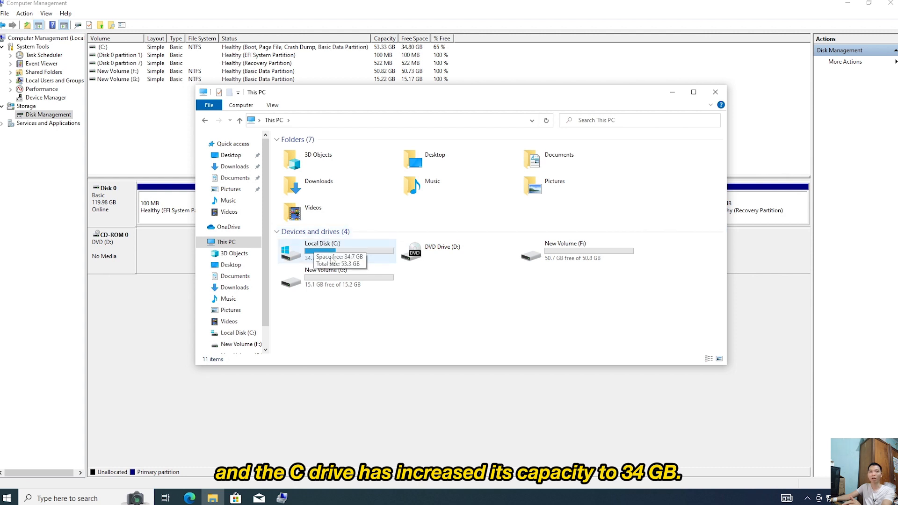